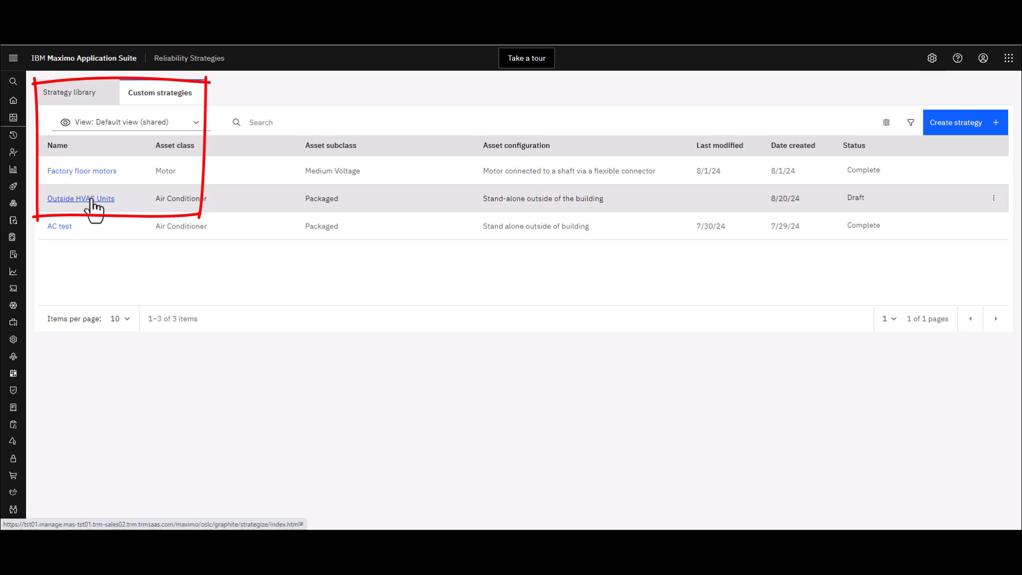
Step: Open the Outside HVAC Units custom strategy and start adding a failure mode to it
{"action": "left_click", "coordinate": [90, 199]}
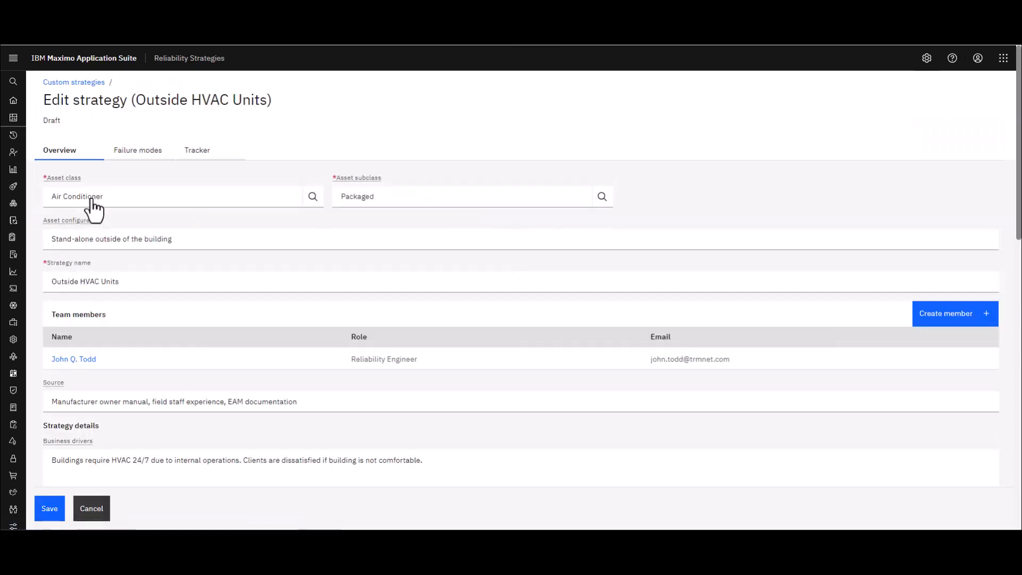
{"action": "left_click", "coordinate": [138, 156]}
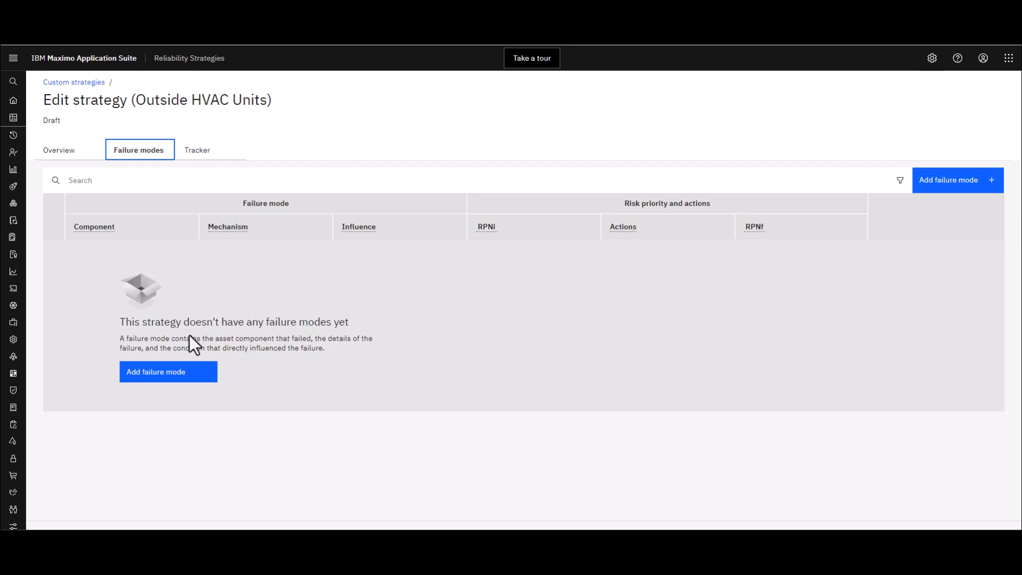
{"action": "left_click", "coordinate": [174, 383]}
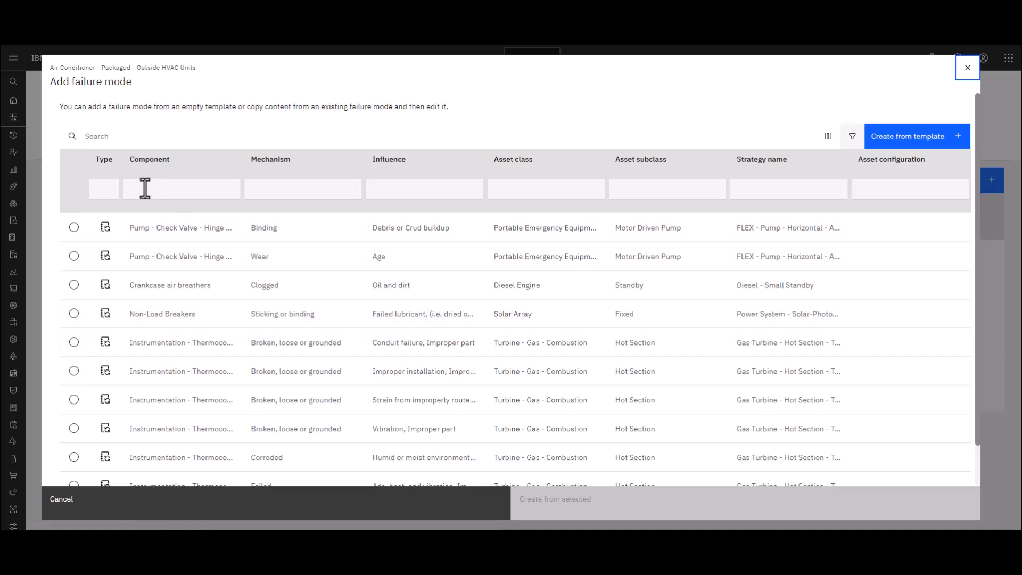
Step: Filter the existing failure modes by component "fan" and create a new one from the air conditioner's Fan - Motor entry
{"action": "left_click", "coordinate": [145, 188]}
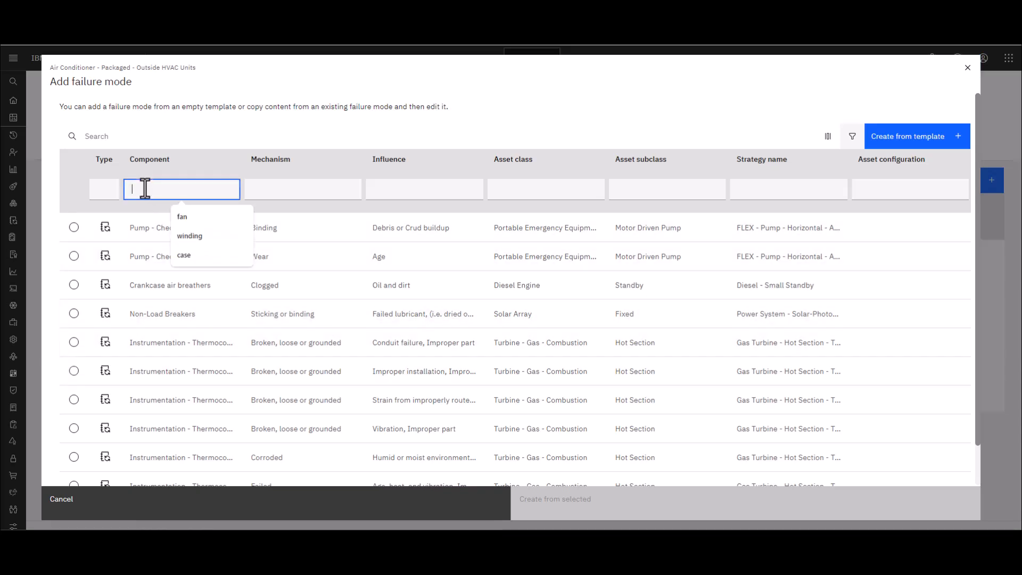
{"action": "left_click", "coordinate": [182, 217]}
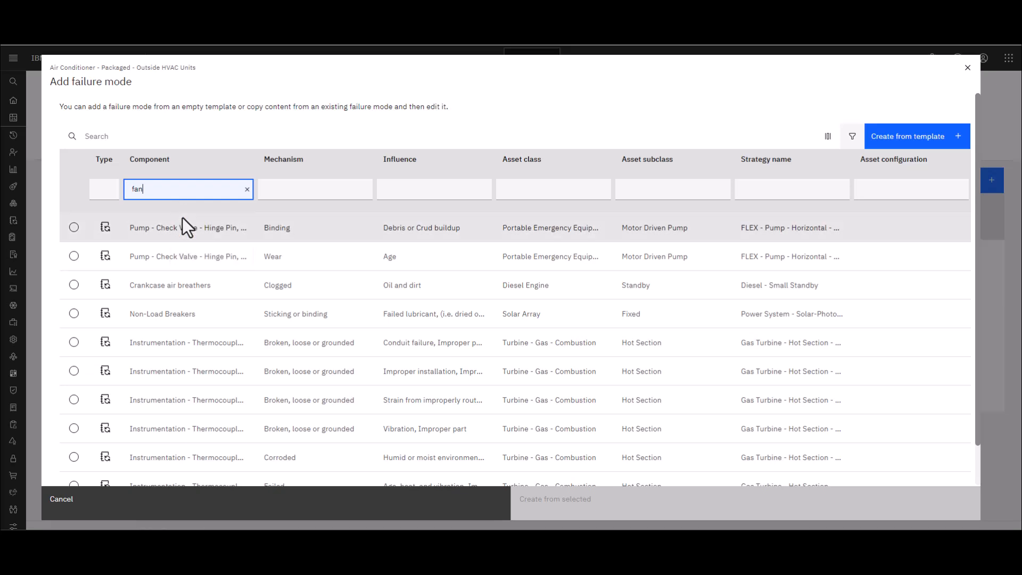
{"action": "key", "text": "Return"}
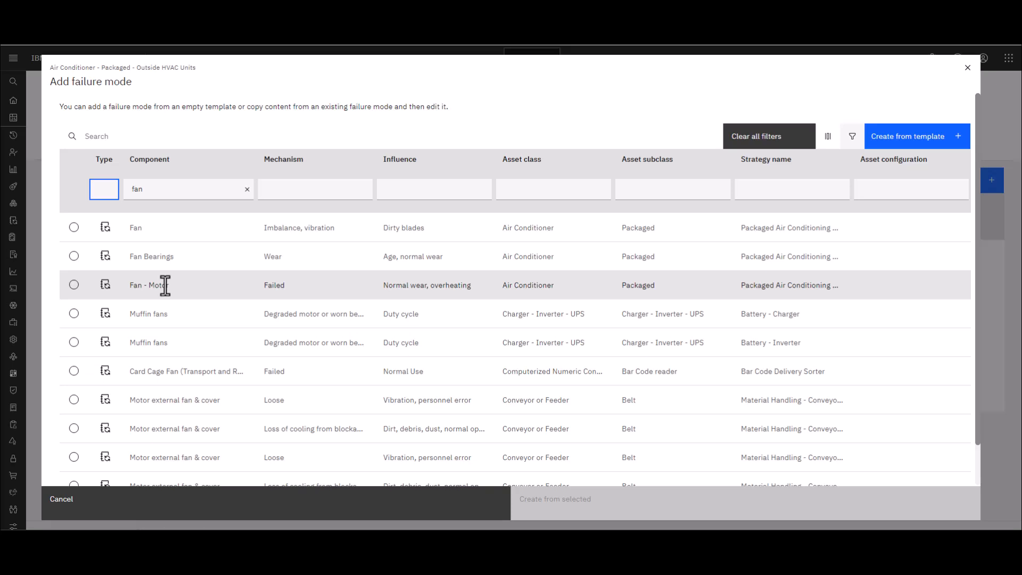
{"action": "left_click", "coordinate": [74, 286]}
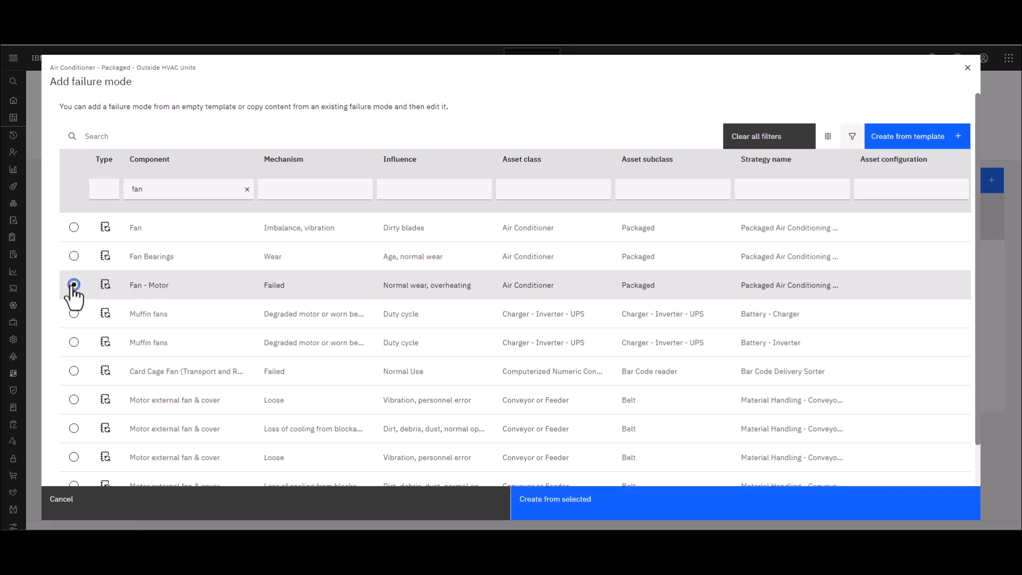
{"action": "left_click", "coordinate": [577, 504]}
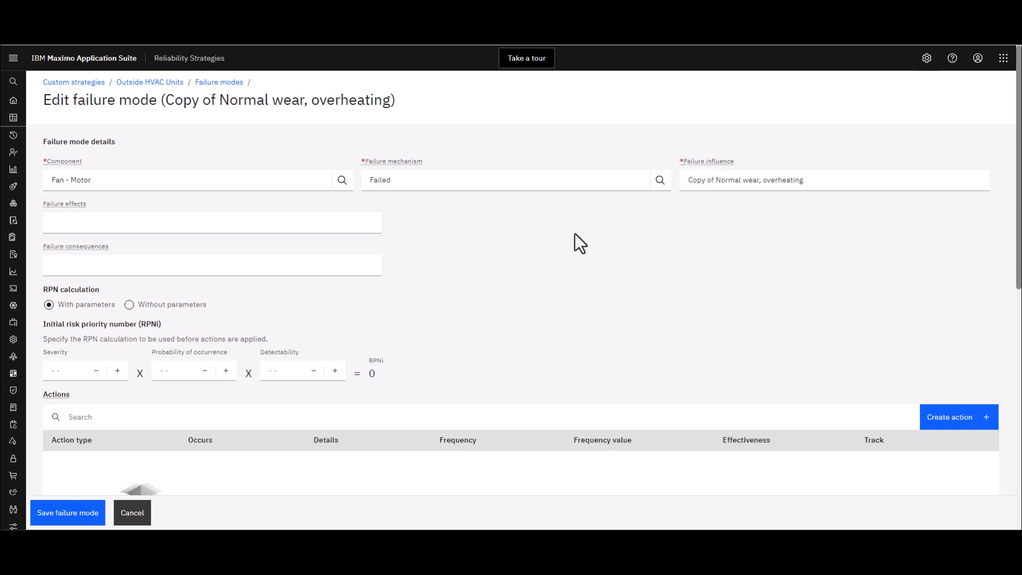
Step: Enter "Fan stops" as failure effects and "HVAC not providing comfortable temperature for the building occupants." as failure consequences
{"action": "left_click", "coordinate": [60, 224]}
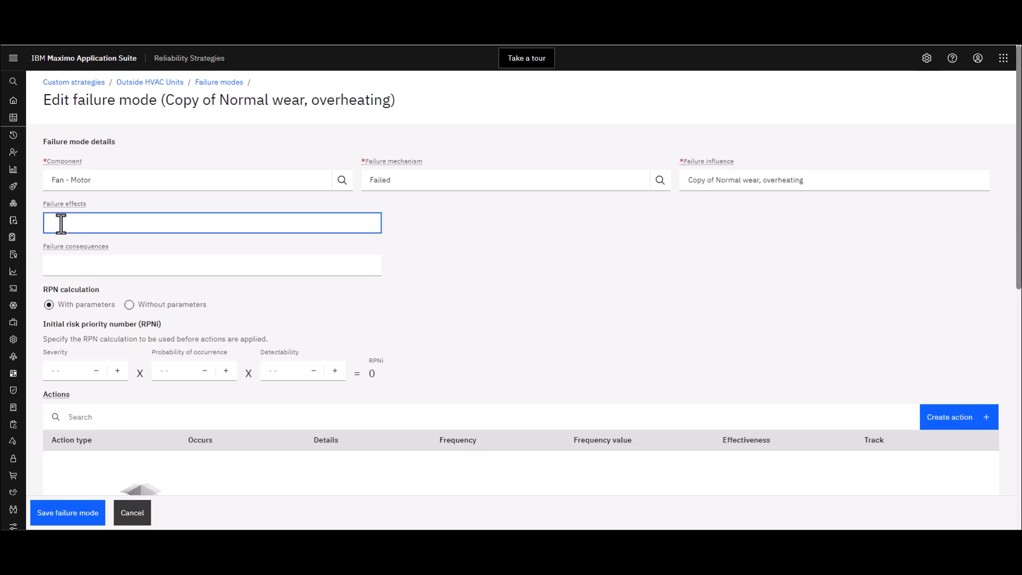
{"action": "type", "text": "Fan stops"}
{"action": "left_click", "coordinate": [57, 266]}
{"action": "type", "text": "HVAC not providing com"}
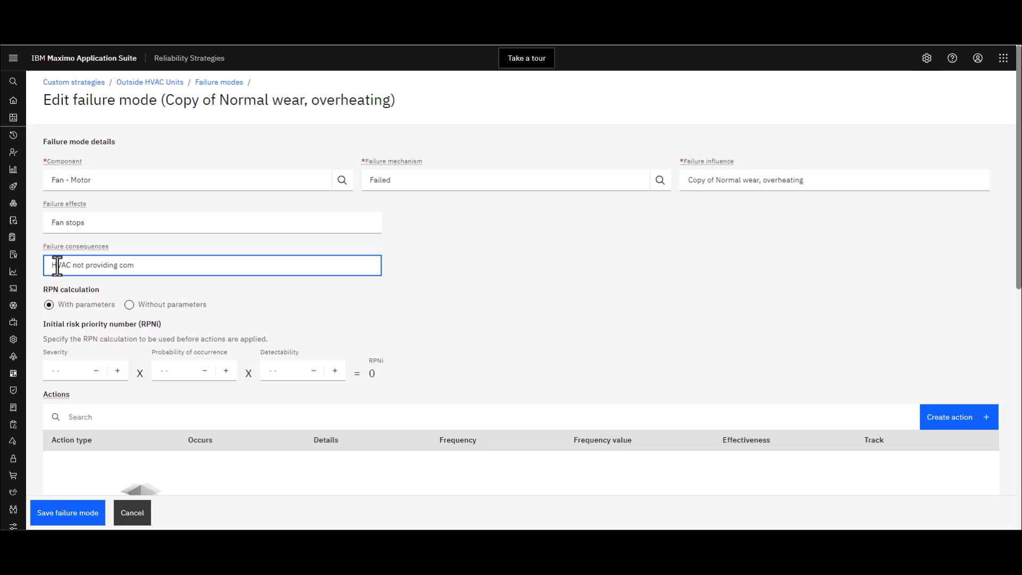
{"action": "type", "text": "fortable temperature for the building o"}
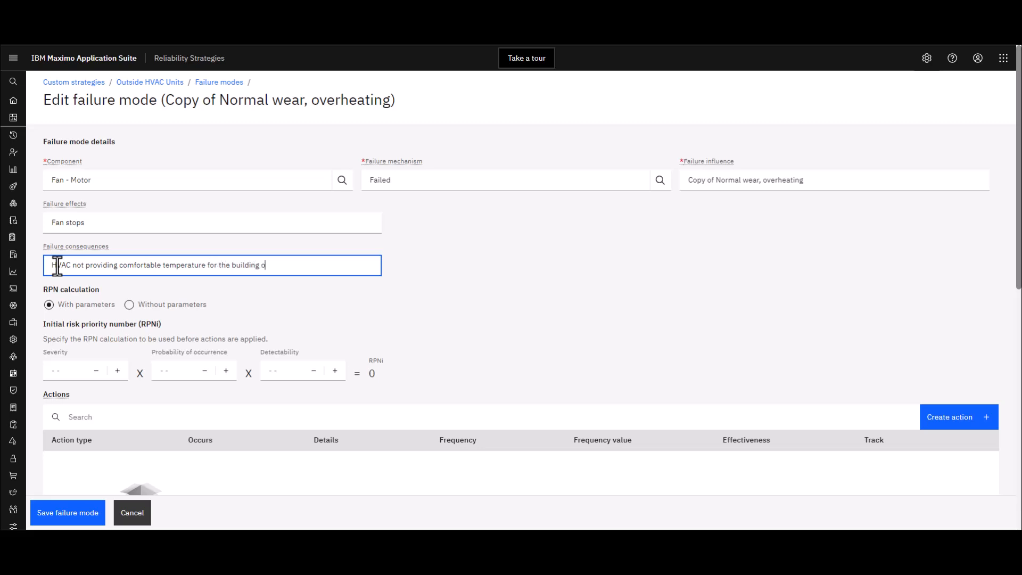
{"action": "type", "text": "ccupants."}
Step: Set the initial risk priority number to severity 5, probability of occurrence 3 and detectability 5
{"action": "scroll", "coordinate": [306, 317], "scroll_direction": "down", "scroll_amount": 1}
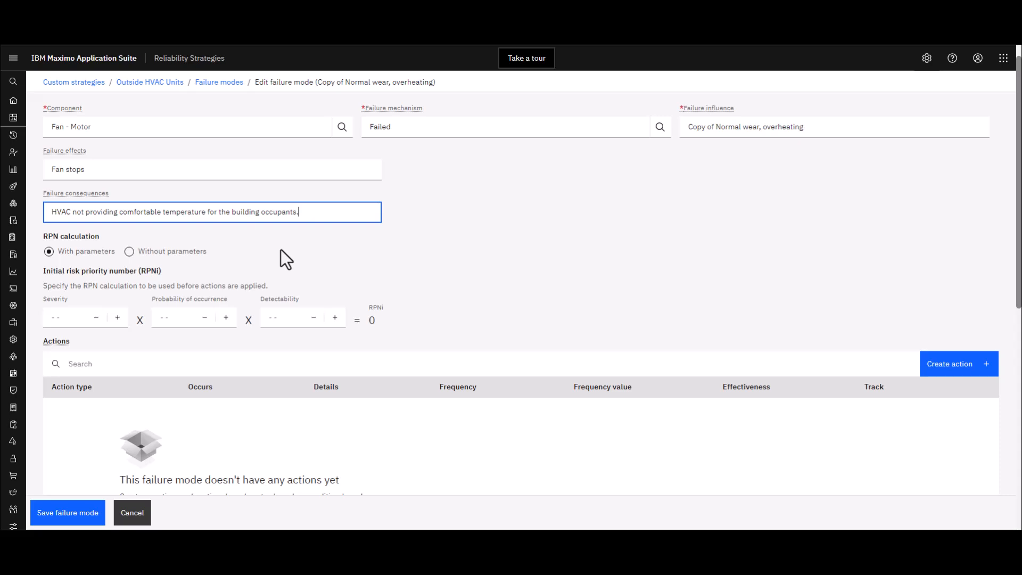
{"action": "scroll", "coordinate": [280, 249], "scroll_direction": "down", "scroll_amount": 1}
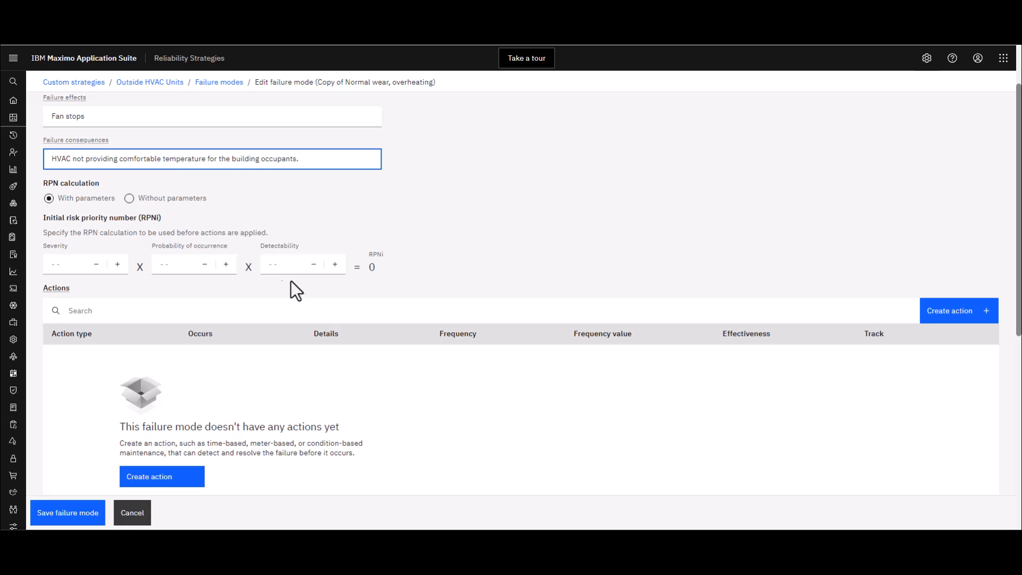
{"action": "left_click", "coordinate": [117, 264]}
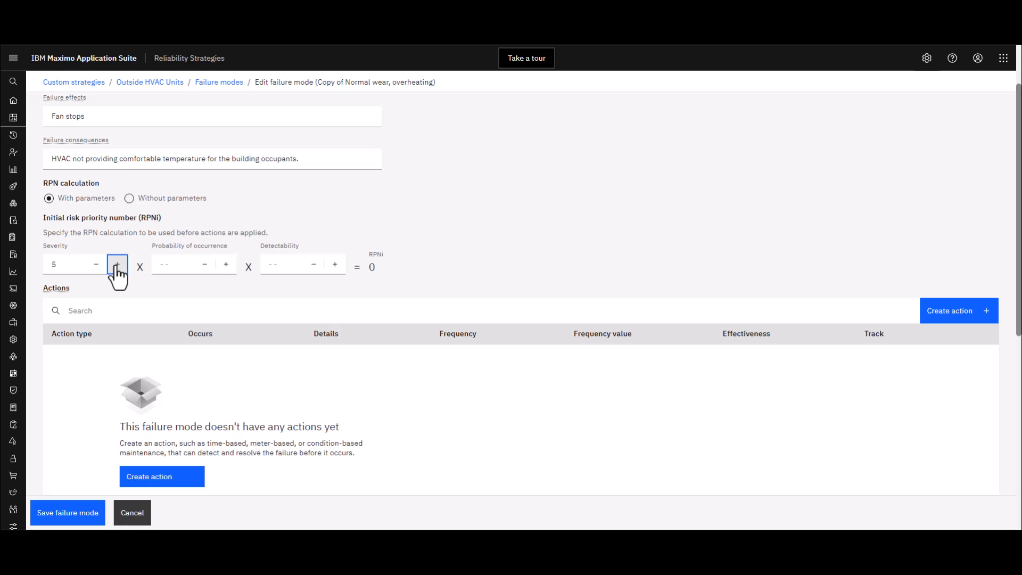
{"action": "left_click", "coordinate": [226, 264]}
{"action": "left_click", "coordinate": [335, 266]}
{"action": "left_click", "coordinate": [335, 265]}
{"action": "left_click", "coordinate": [335, 265]}
{"action": "left_click", "coordinate": [335, 265]}
{"action": "left_click", "coordinate": [335, 265]}
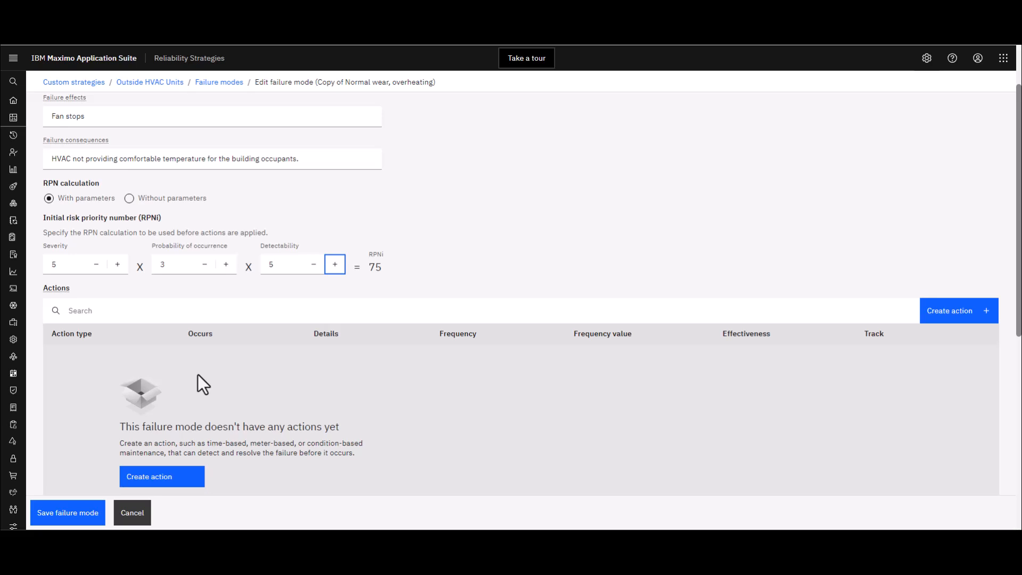
Step: Start a new action for the failure mode with type Inspection and occurrence Recurring
{"action": "left_click", "coordinate": [159, 476]}
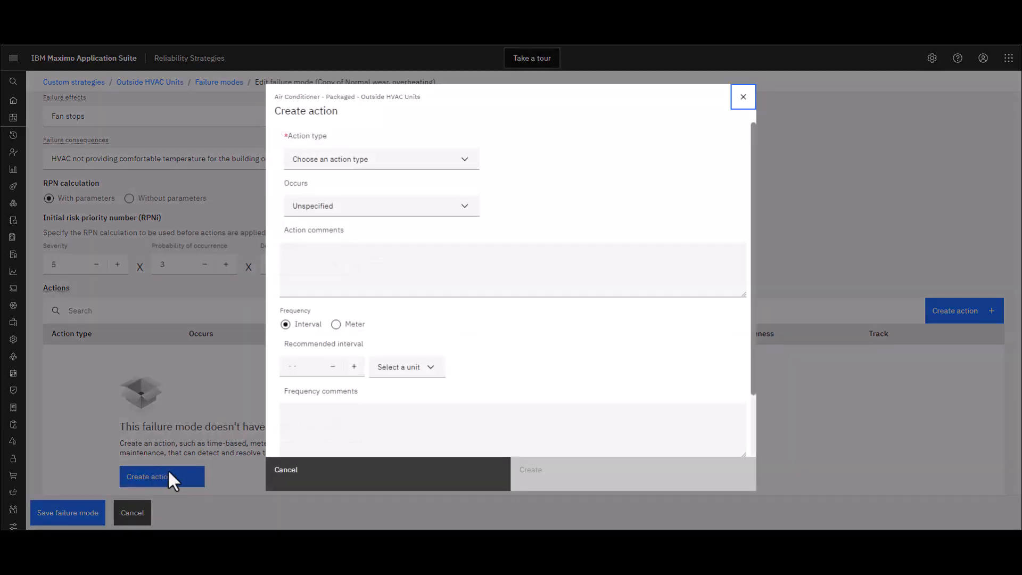
{"action": "left_click", "coordinate": [463, 161]}
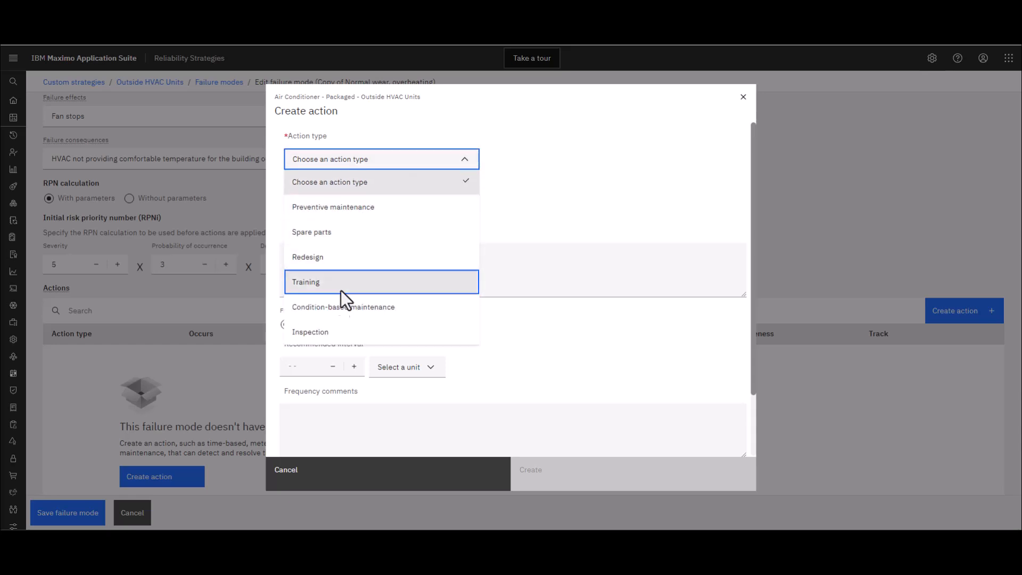
{"action": "left_click", "coordinate": [318, 333]}
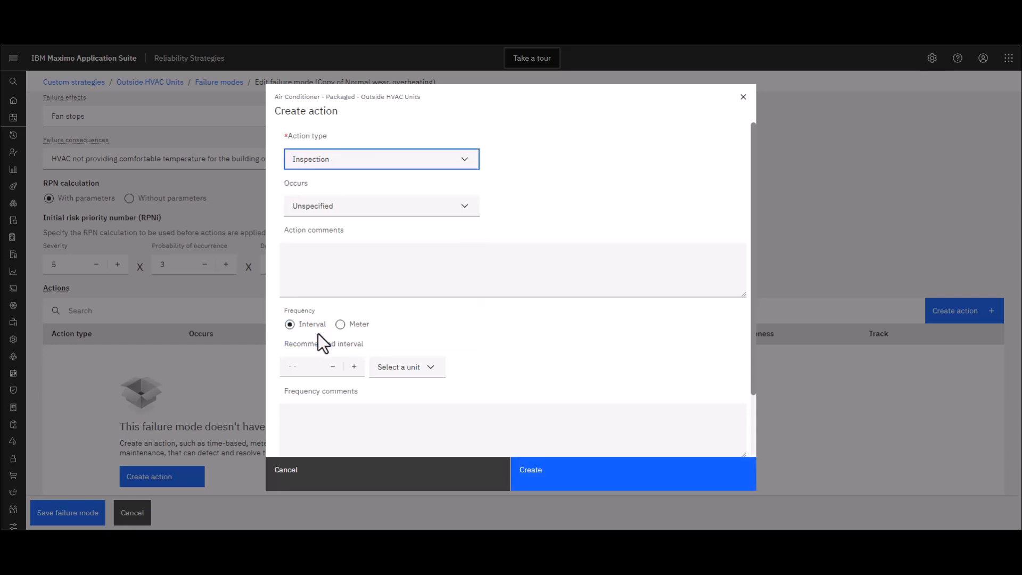
{"action": "left_click", "coordinate": [465, 212]}
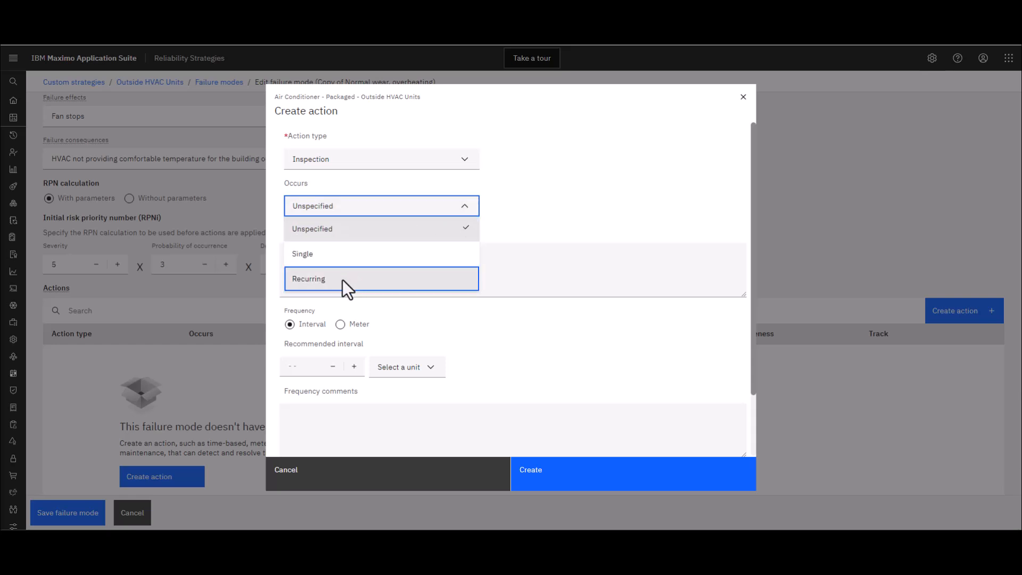
{"action": "left_click", "coordinate": [342, 280]}
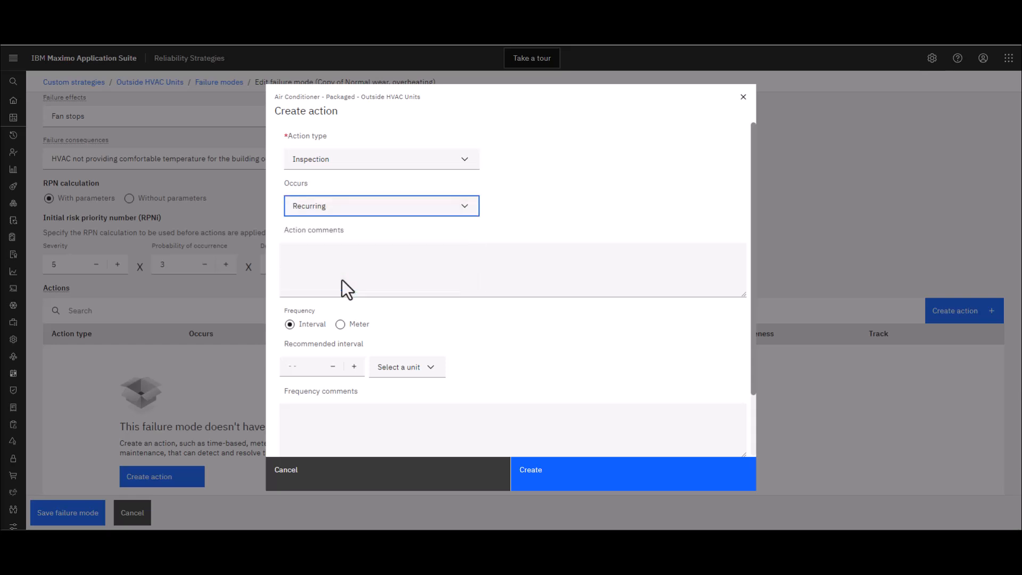
Step: Enter the action comment "Inspect the motor for high temperature"
{"action": "left_click", "coordinate": [307, 252]}
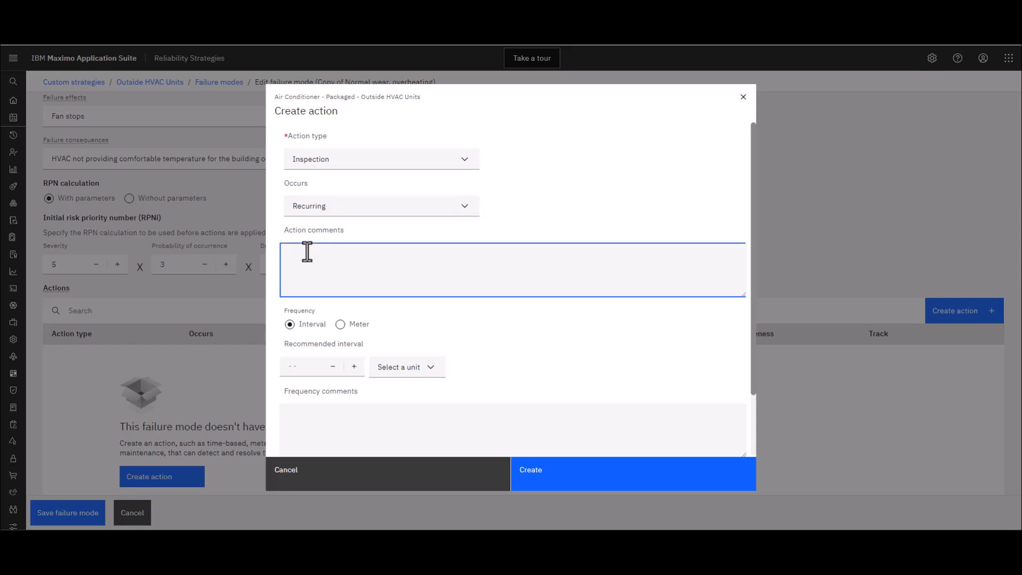
{"action": "type", "text": "Inspect te motor for high temperature"}
{"action": "left_click", "coordinate": [321, 255]}
{"action": "type", "text": "h"}
Step: Set the action's recommended interval to 3 months
{"action": "left_click", "coordinate": [354, 370]}
{"action": "left_click", "coordinate": [355, 367]}
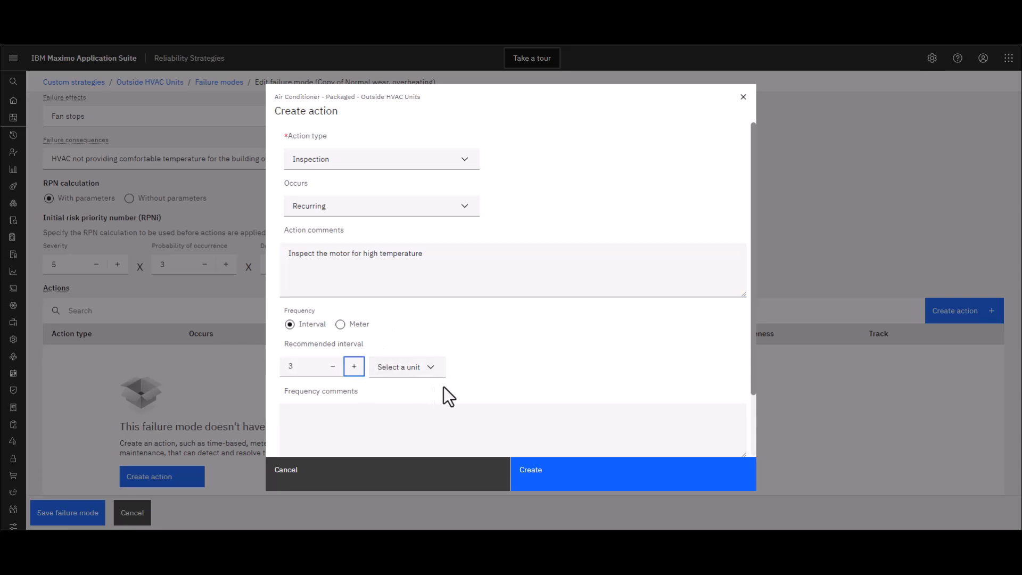
{"action": "left_click", "coordinate": [433, 376]}
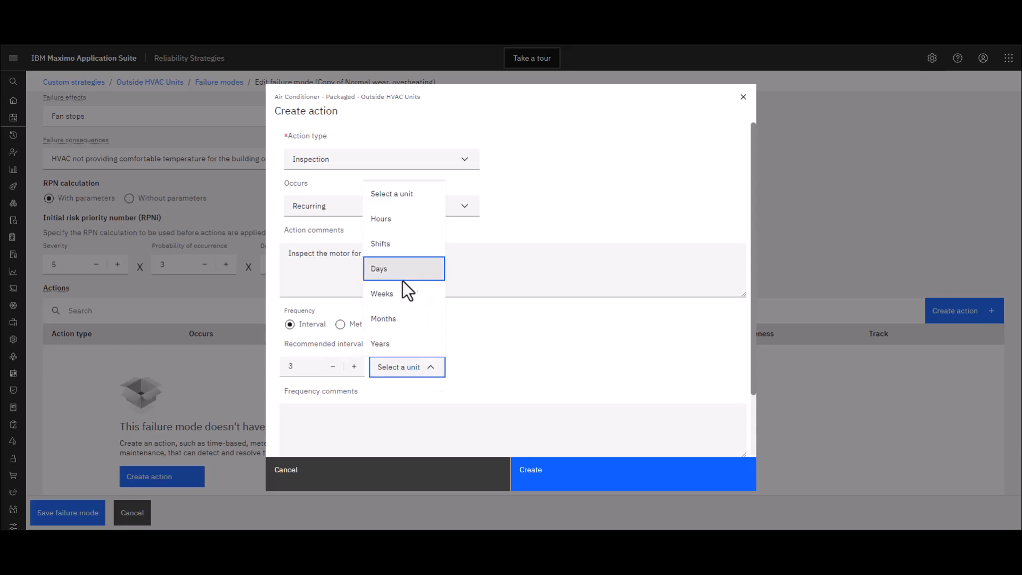
{"action": "left_click", "coordinate": [398, 317]}
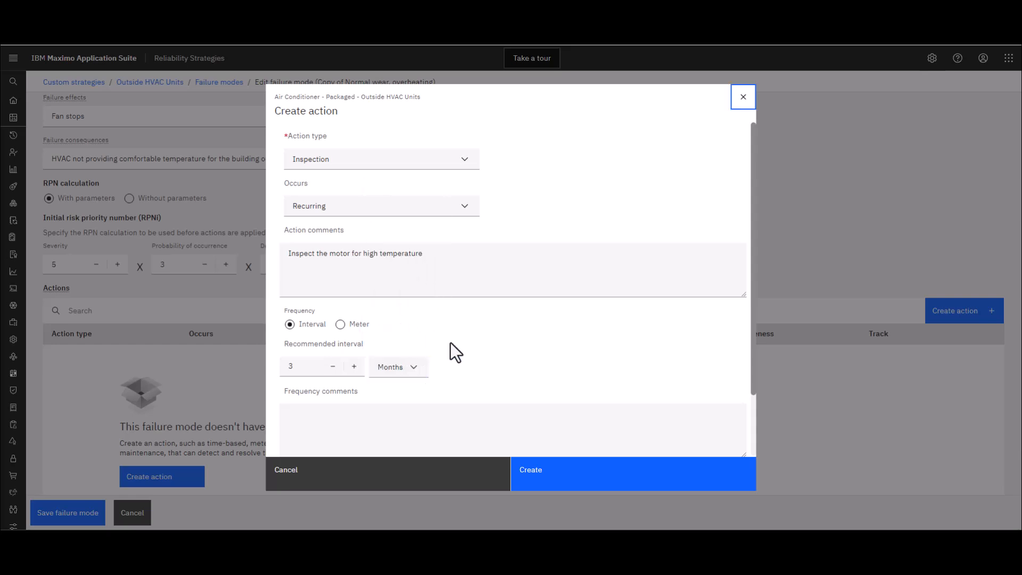
Step: Enter the frequency comment "Do this sooner if condition warrant... such as high outside temperature."
{"action": "scroll", "coordinate": [450, 342], "scroll_direction": "down", "scroll_amount": 2}
{"action": "scroll", "coordinate": [351, 346], "scroll_direction": "down", "scroll_amount": 1}
{"action": "left_click", "coordinate": [327, 341]}
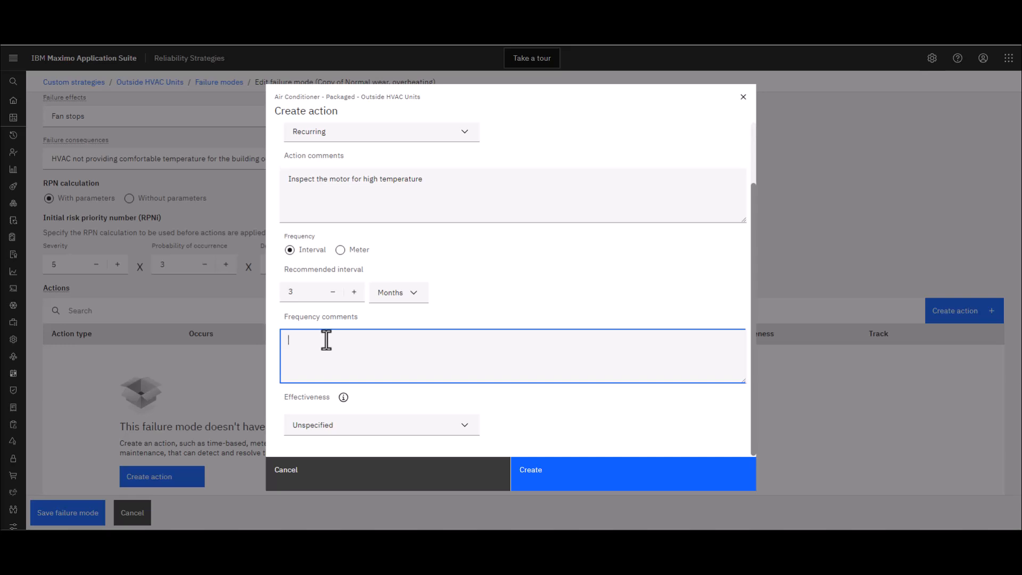
{"action": "type", "text": "Do this sooner if condition warrent... suc"}
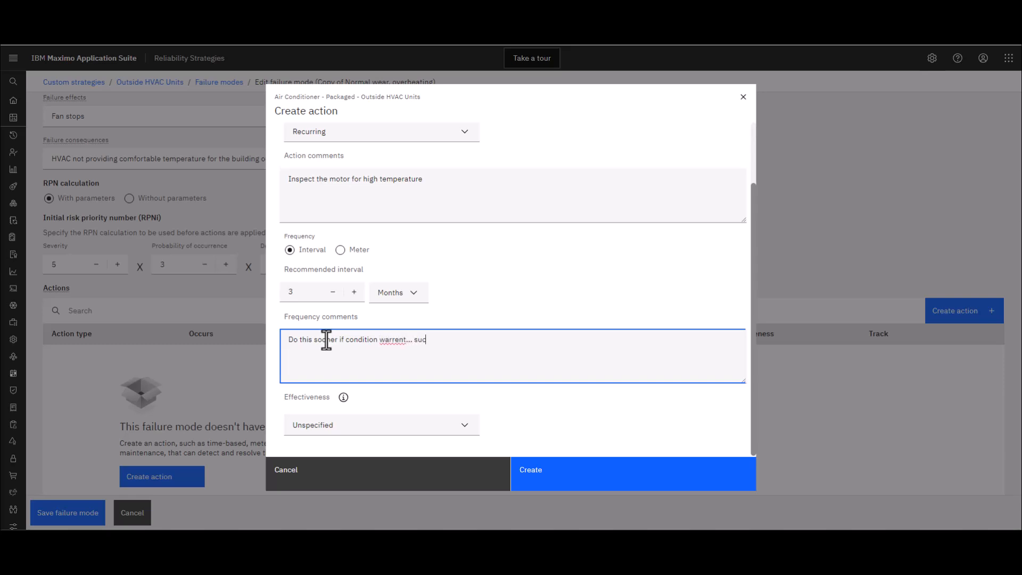
{"action": "type", "text": "h as high outside temperature."}
{"action": "left_click", "coordinate": [398, 340]}
{"action": "key", "text": "BackSpace"}
{"action": "type", "text": "a"}
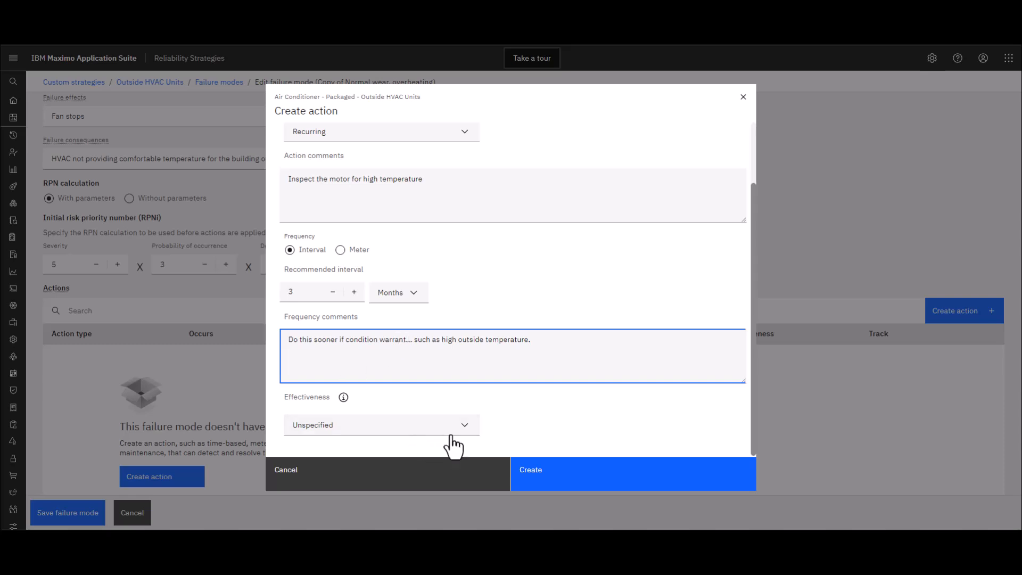
Step: Create the inspection action with Medium effectiveness and turn on tracking for it
{"action": "left_click", "coordinate": [465, 431]}
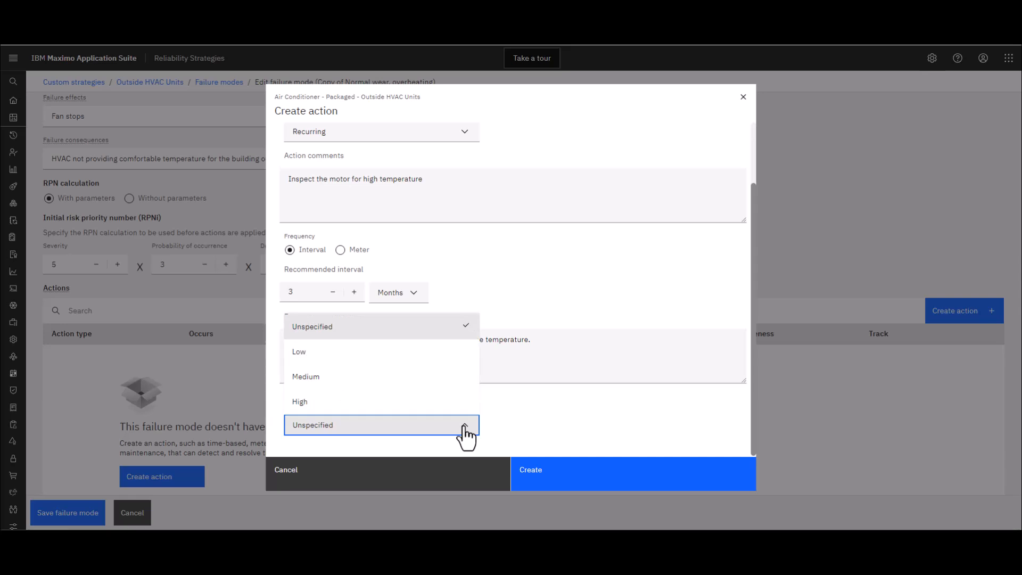
{"action": "left_click", "coordinate": [311, 379]}
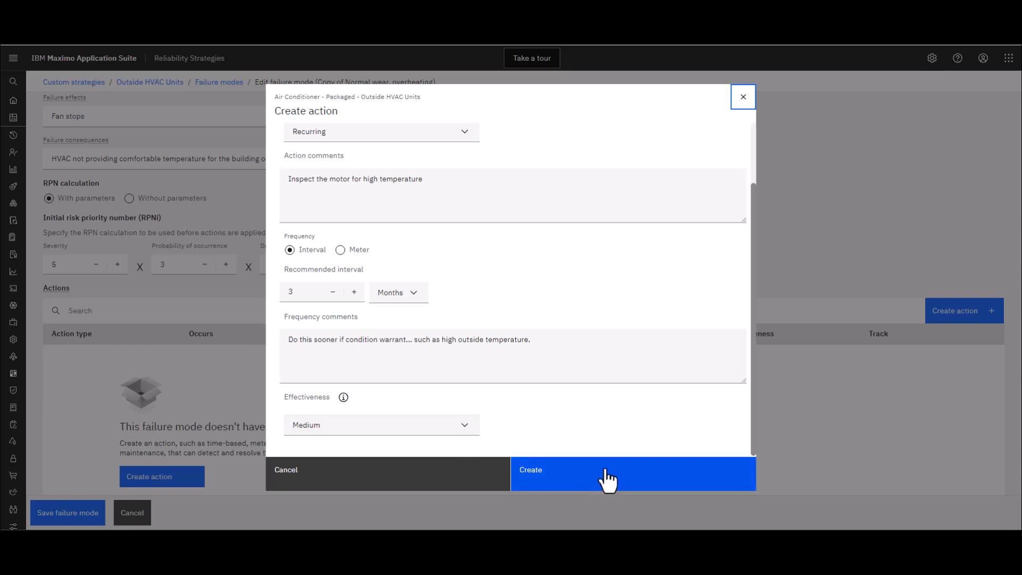
{"action": "left_click", "coordinate": [579, 480]}
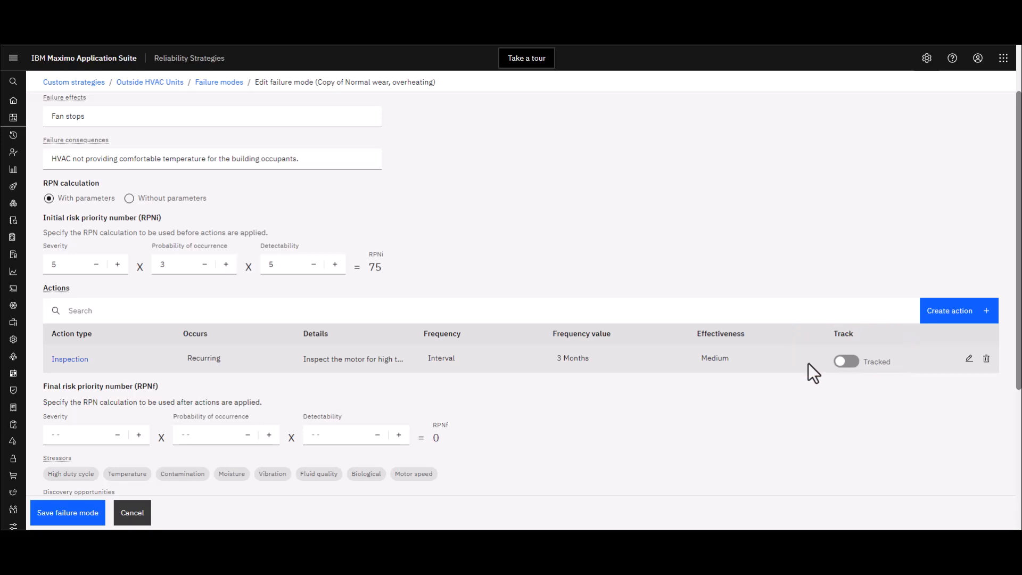
{"action": "left_click", "coordinate": [846, 362]}
Step: Set the final risk priority number to severity 5, probability of occurrence 1 and detectability 5
{"action": "scroll", "coordinate": [353, 411], "scroll_direction": "down", "scroll_amount": 3}
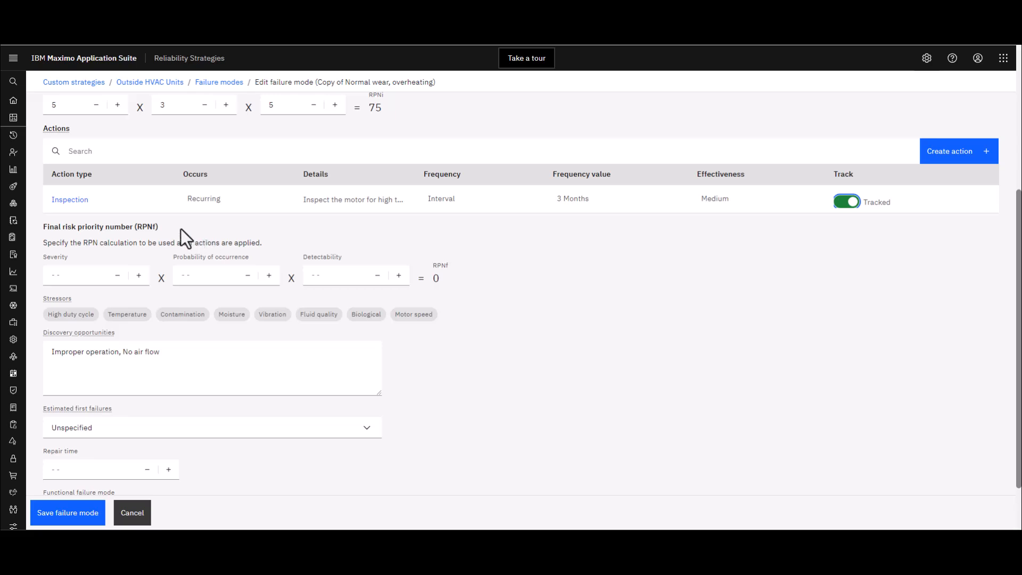
{"action": "left_click", "coordinate": [139, 275]}
{"action": "left_click", "coordinate": [268, 276]}
{"action": "left_click", "coordinate": [399, 276]}
{"action": "left_click", "coordinate": [399, 276]}
{"action": "left_click", "coordinate": [399, 276]}
{"action": "left_click", "coordinate": [398, 275]}
{"action": "left_click", "coordinate": [399, 275]}
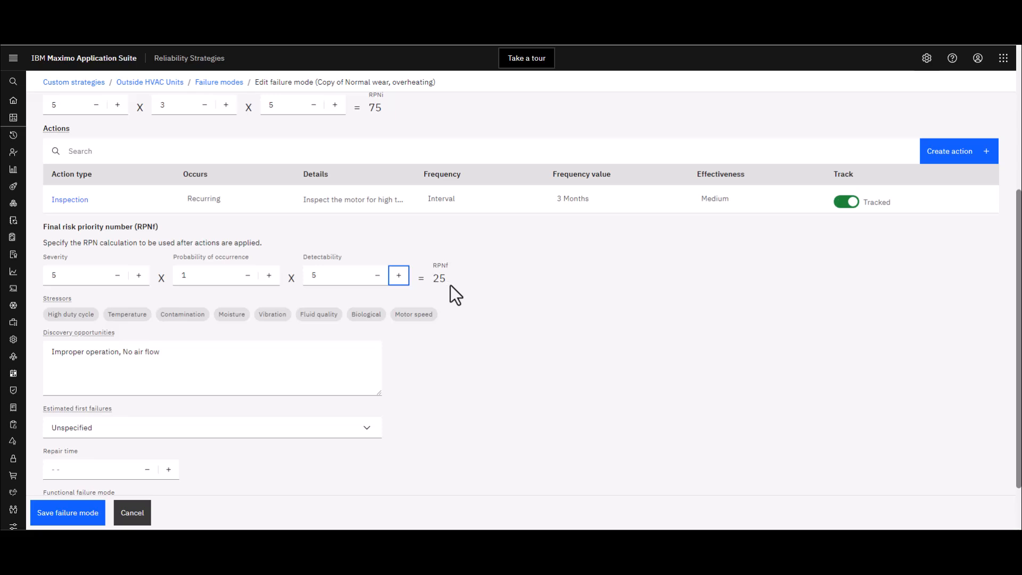
Step: Select High duty cycle, Temperature, Contamination, Moisture and Vibration as stressors for the failure mode
{"action": "left_click", "coordinate": [74, 316]}
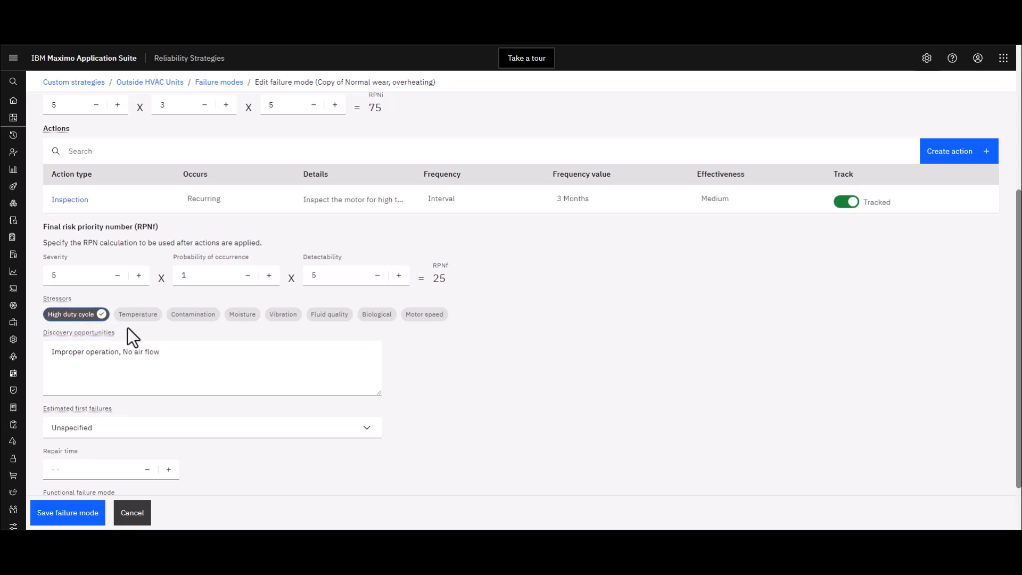
{"action": "left_click", "coordinate": [138, 318]}
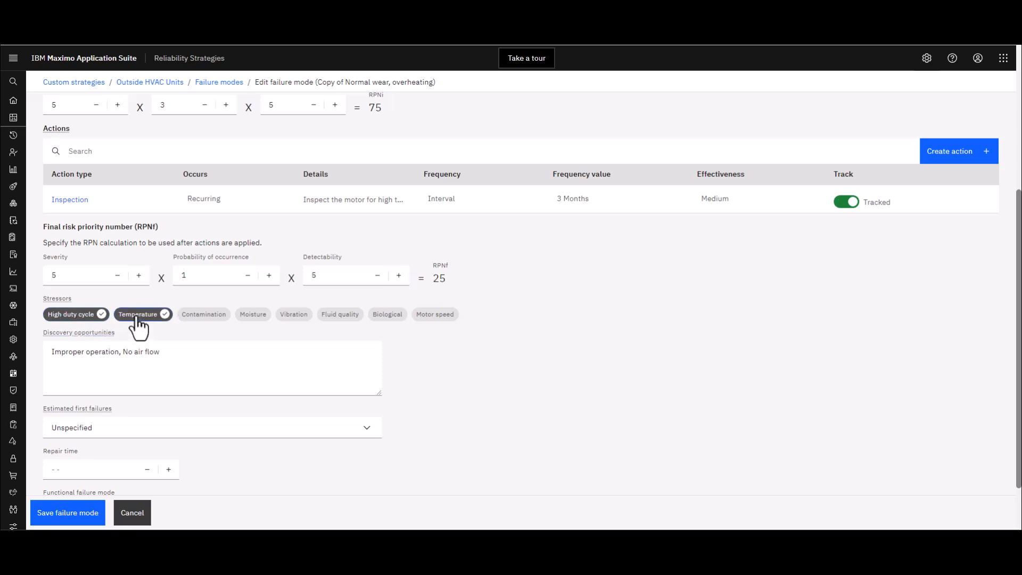
{"action": "left_click", "coordinate": [202, 316]}
{"action": "left_click", "coordinate": [259, 315]}
{"action": "left_click", "coordinate": [309, 316]}
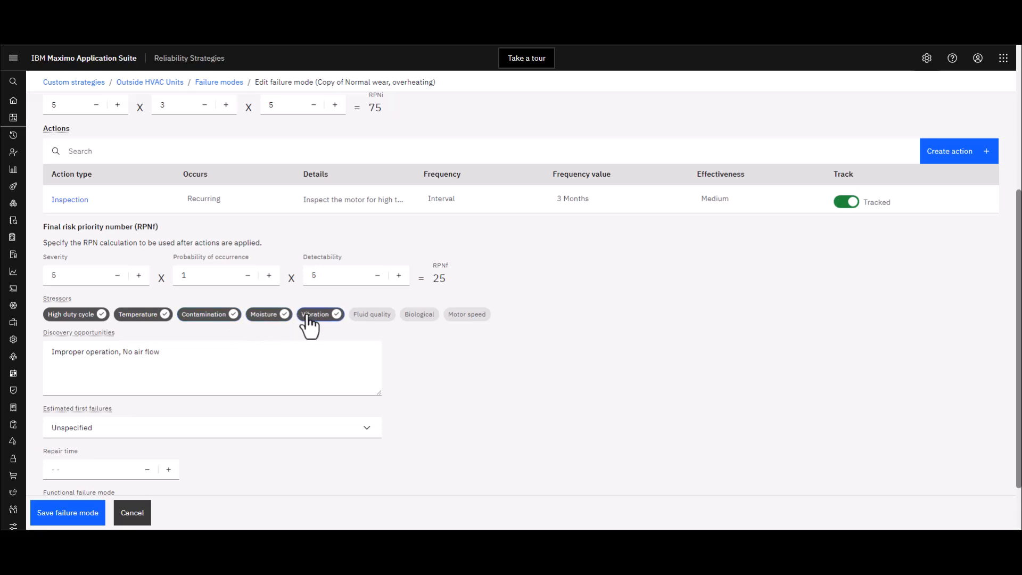
Step: Add Fluid quality, Biological and Motor speed to the selected stressors of the failure mode
{"action": "left_click", "coordinate": [361, 315]}
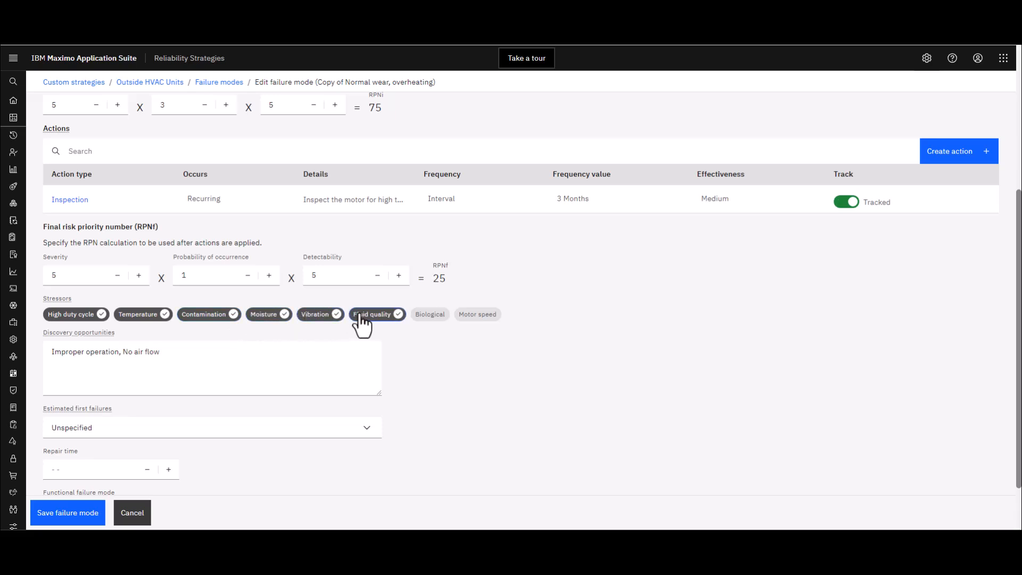
{"action": "left_click", "coordinate": [432, 315]}
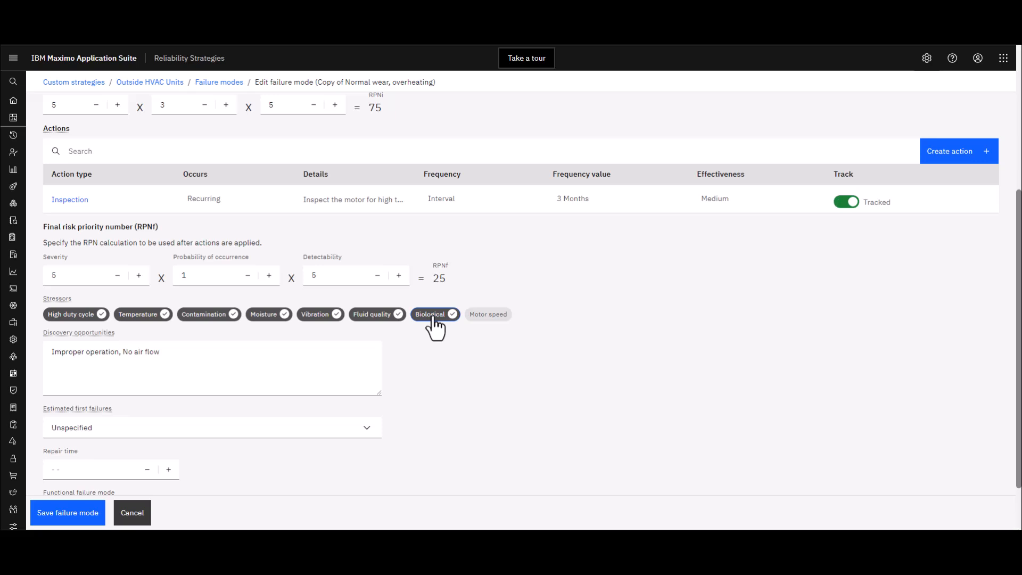
{"action": "left_click", "coordinate": [486, 315]}
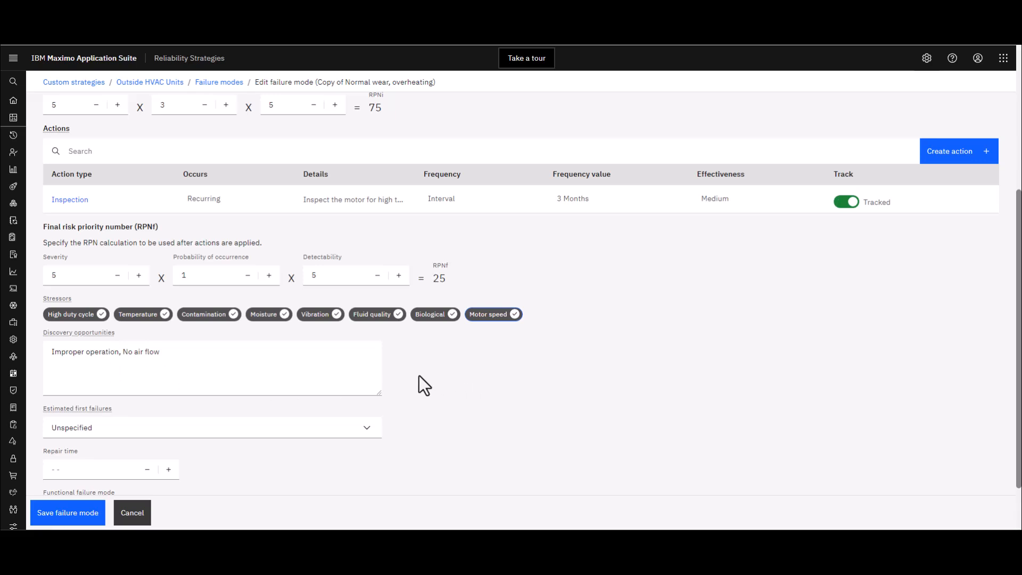
Step: Set the estimated first failures to Random and the repair time to 3
{"action": "scroll", "coordinate": [419, 376], "scroll_direction": "down", "scroll_amount": 1}
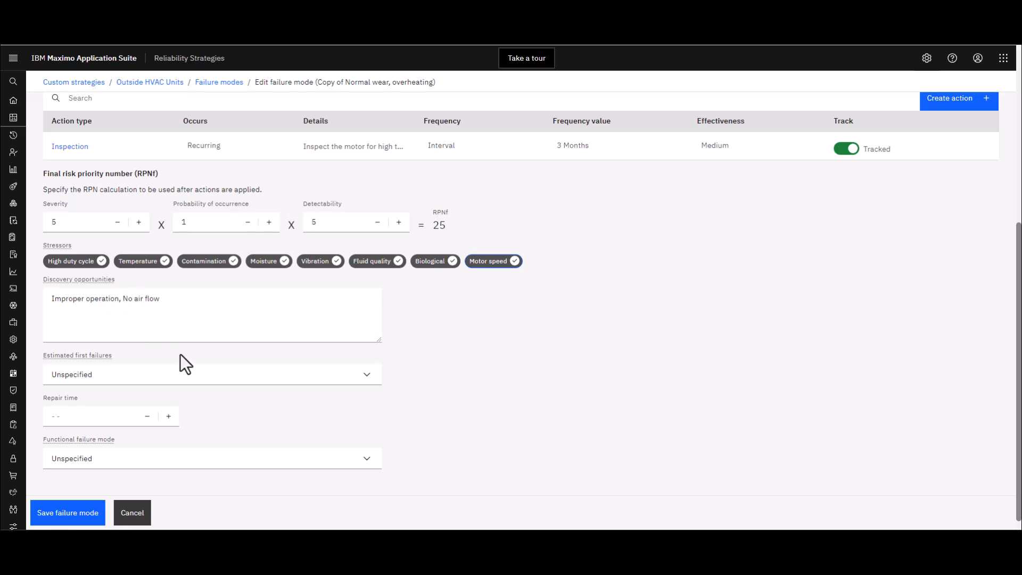
{"action": "left_click", "coordinate": [368, 383]}
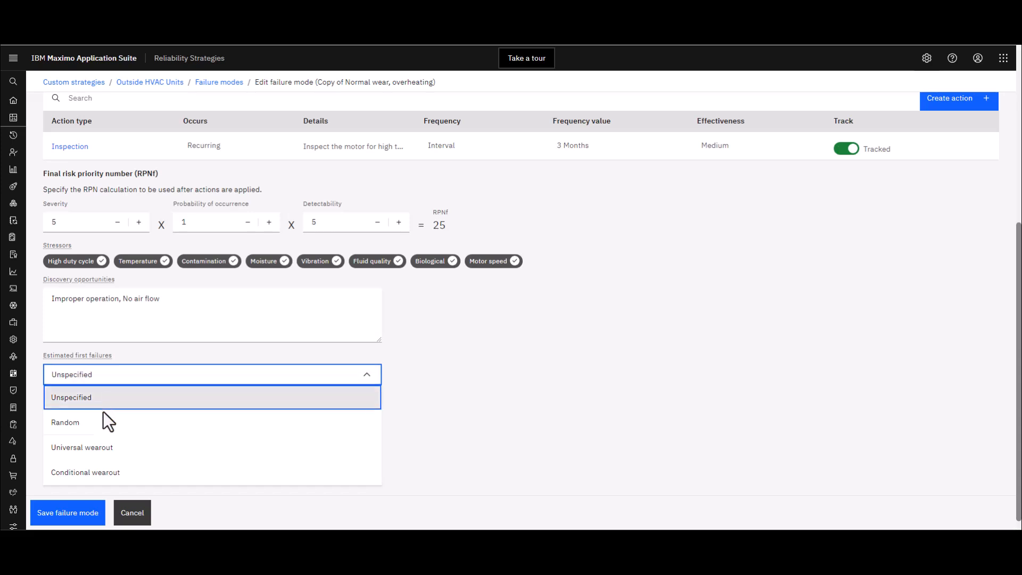
{"action": "left_click", "coordinate": [105, 404]}
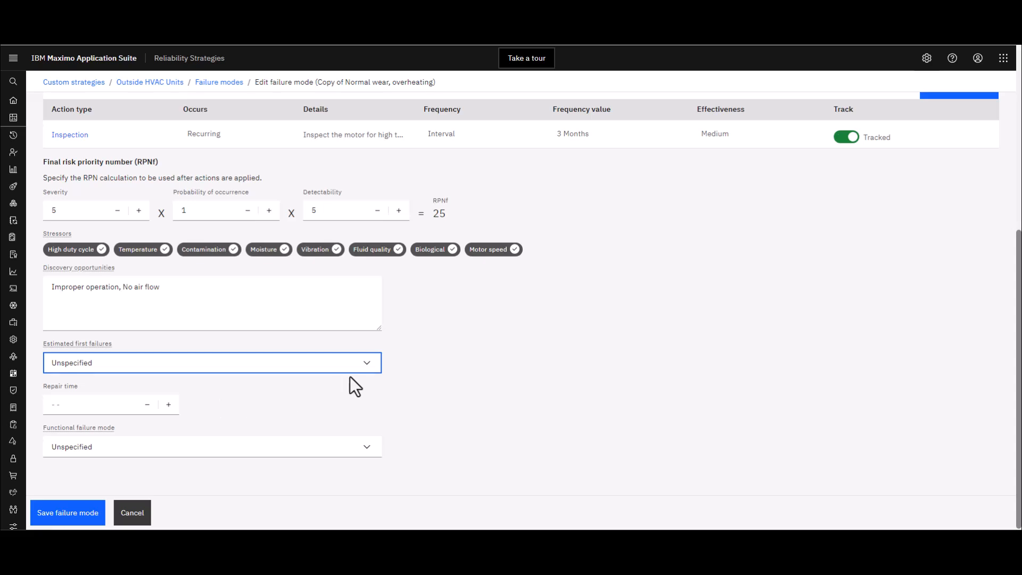
{"action": "left_click", "coordinate": [367, 368]}
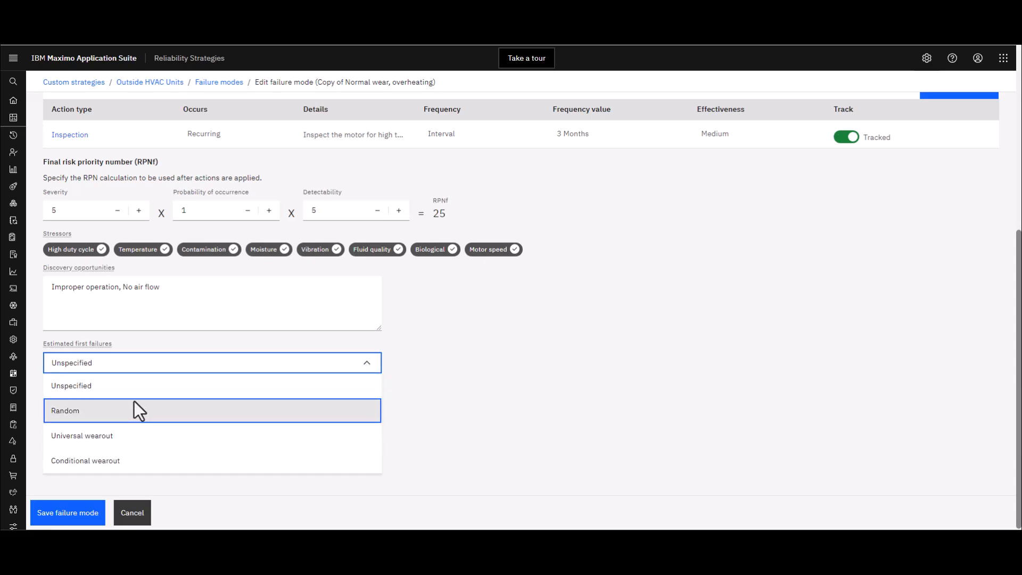
{"action": "left_click", "coordinate": [65, 410]}
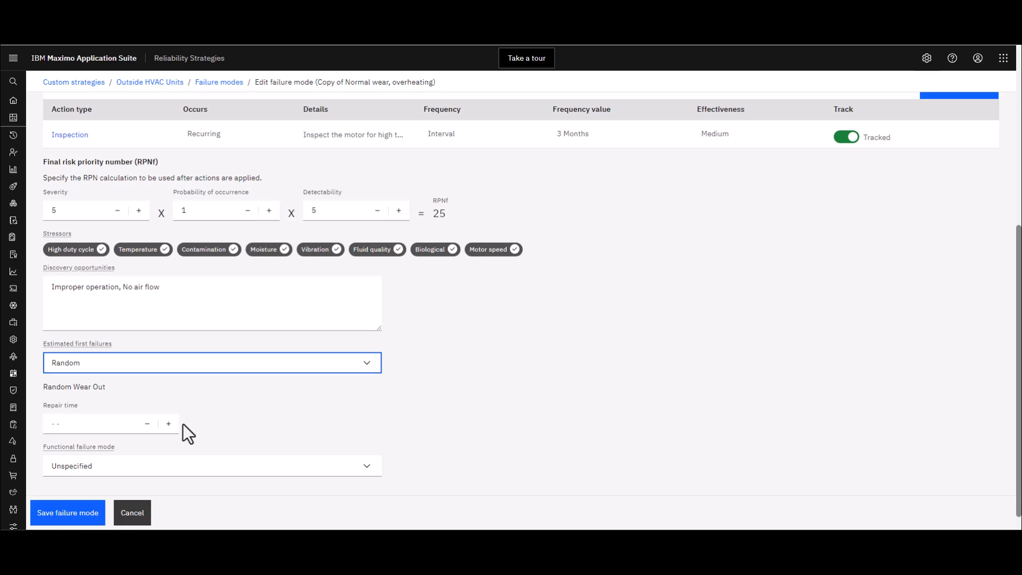
{"action": "left_click", "coordinate": [169, 425]}
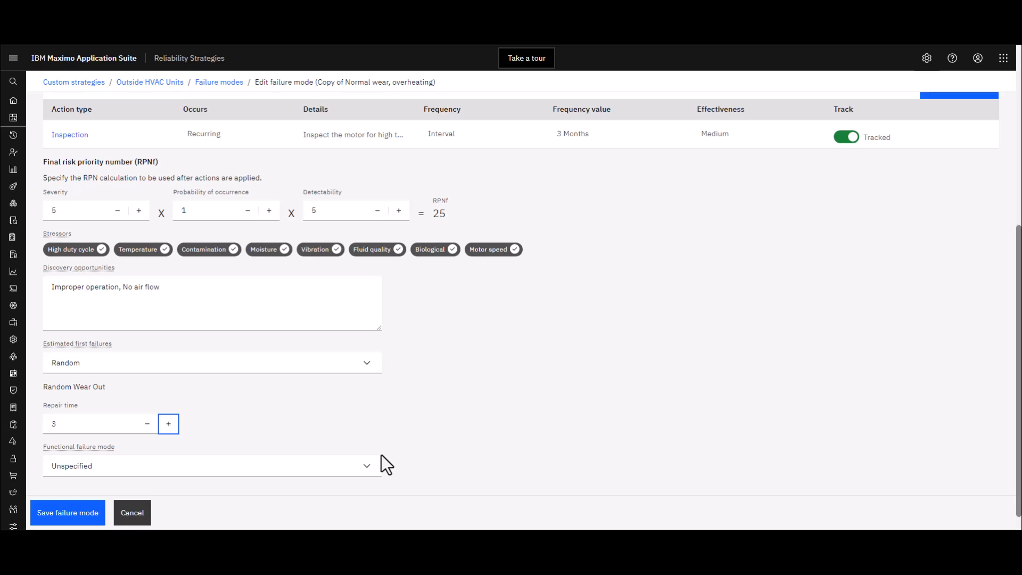
Step: Set the functional failure mode to "Failure discoverable - Results in Functional Failure but with Discoverable Warning Period" and save the failure mode
{"action": "left_click", "coordinate": [367, 468]}
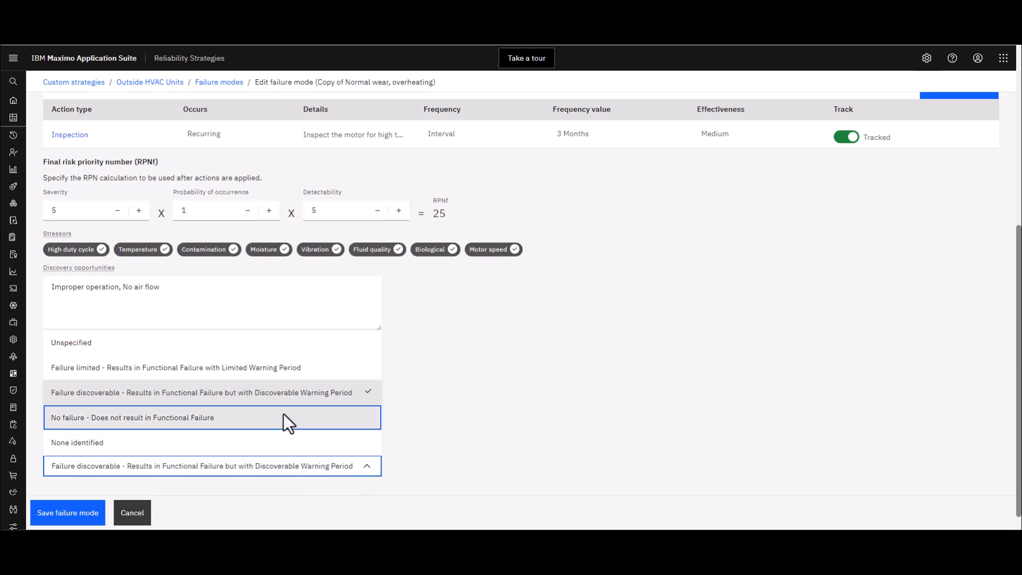
{"action": "scroll", "coordinate": [283, 413], "scroll_direction": "down", "scroll_amount": 1}
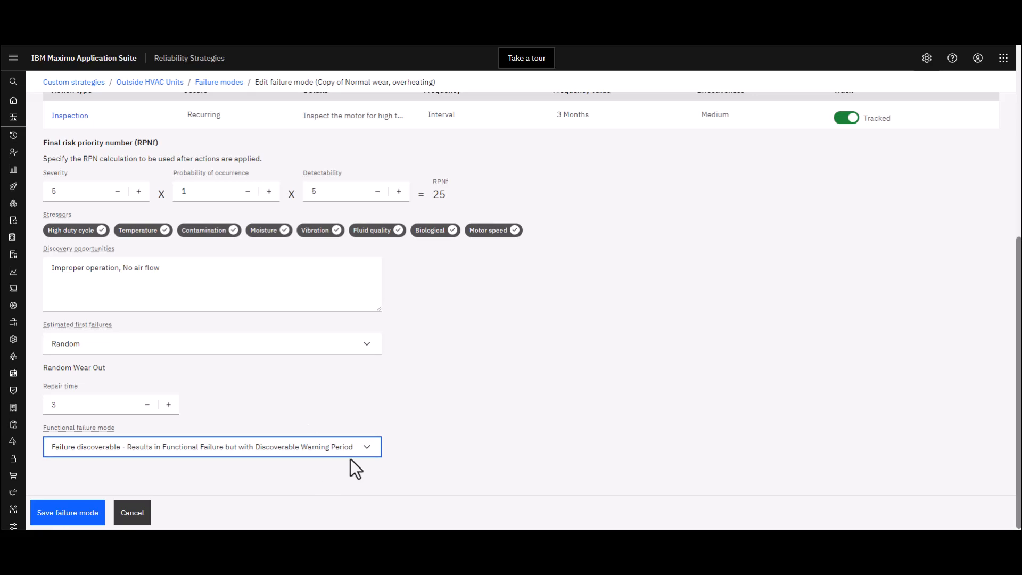
{"action": "left_click", "coordinate": [366, 448]}
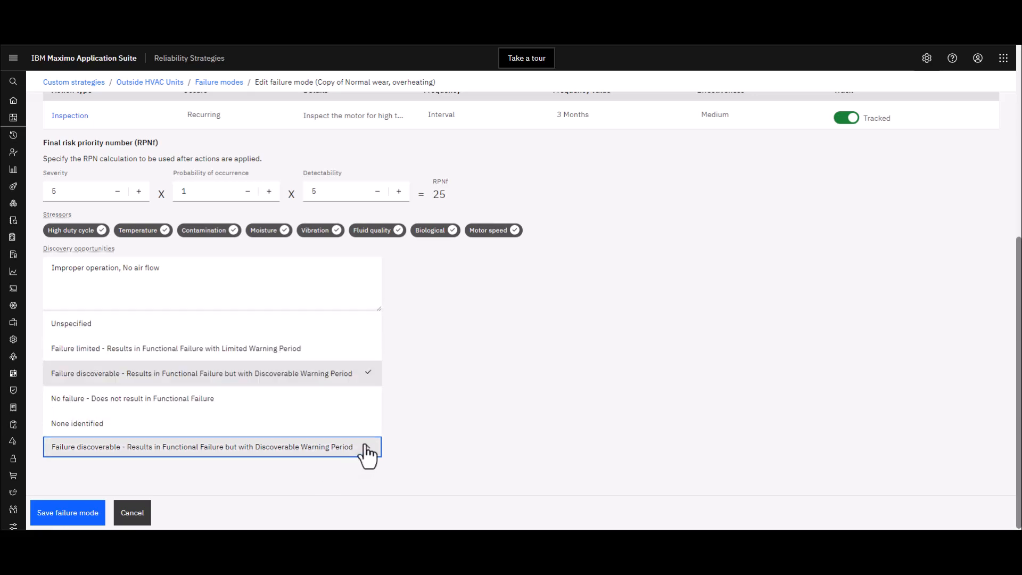
{"action": "left_click", "coordinate": [188, 448]}
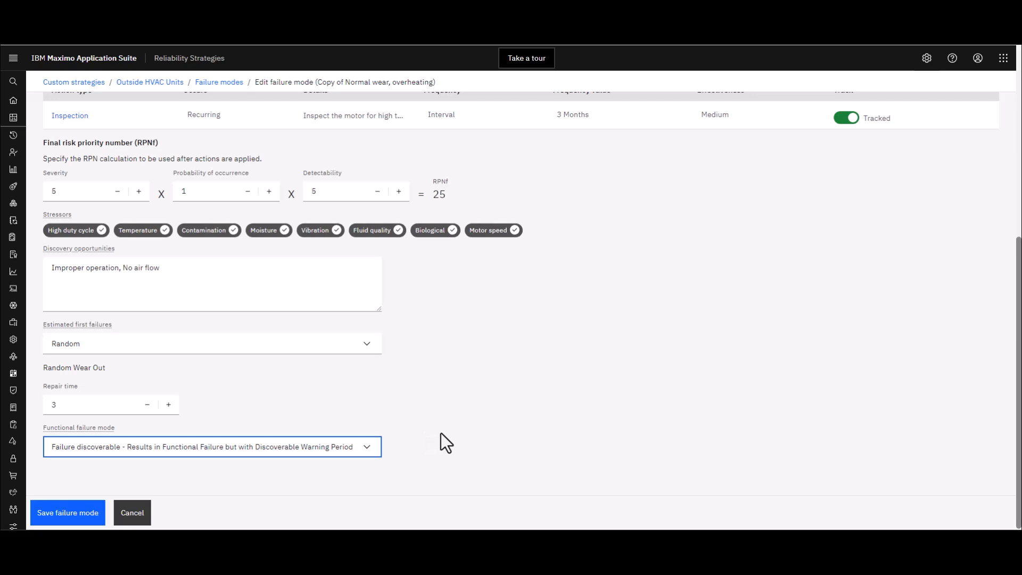
{"action": "scroll", "coordinate": [441, 434], "scroll_direction": "up", "scroll_amount": 3}
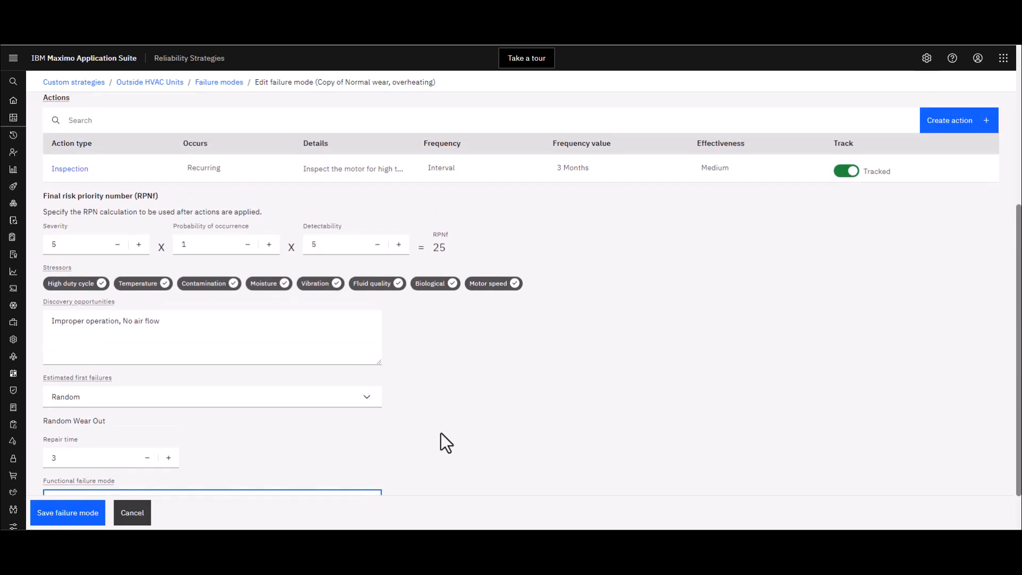
{"action": "scroll", "coordinate": [440, 434], "scroll_direction": "down", "scroll_amount": 3}
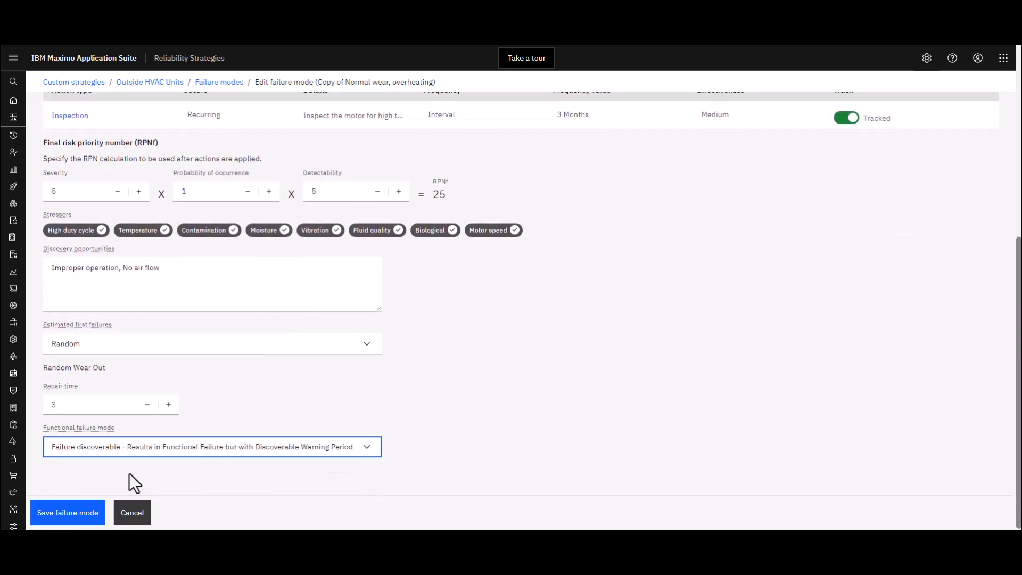
{"action": "left_click", "coordinate": [68, 514]}
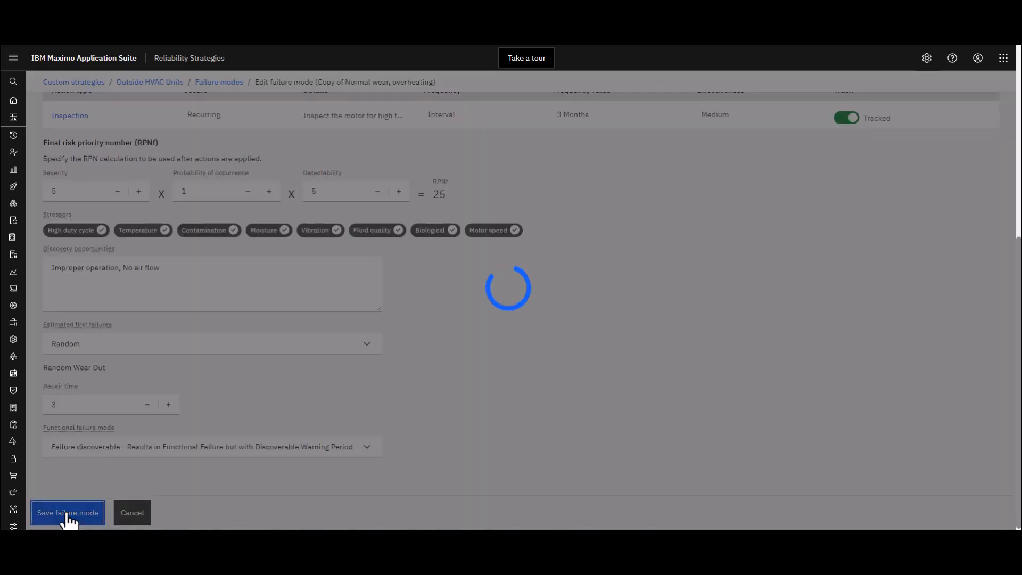